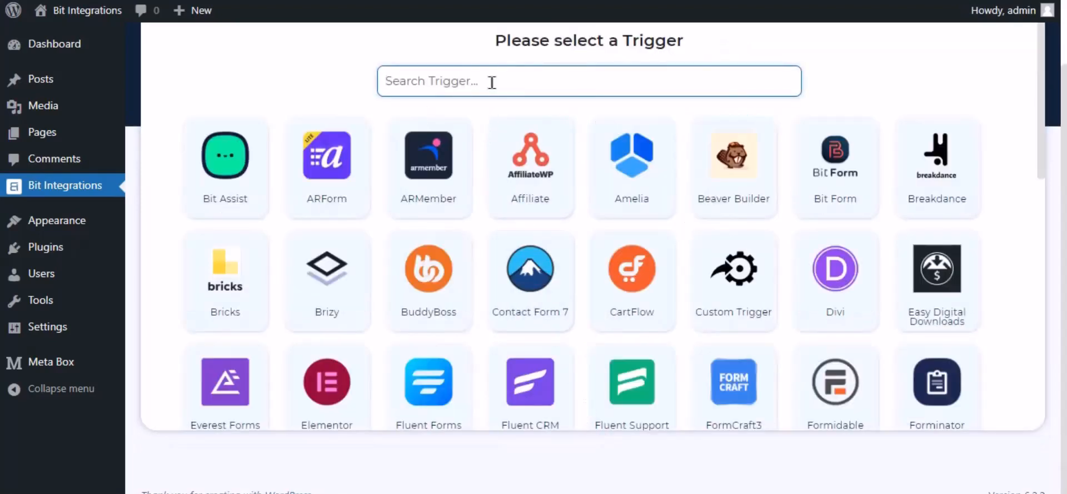
Set MB Frontend Submission as the trigger with the Bit Integrations form and continue to the action selection
{"action": "type", "text": "mb front"}
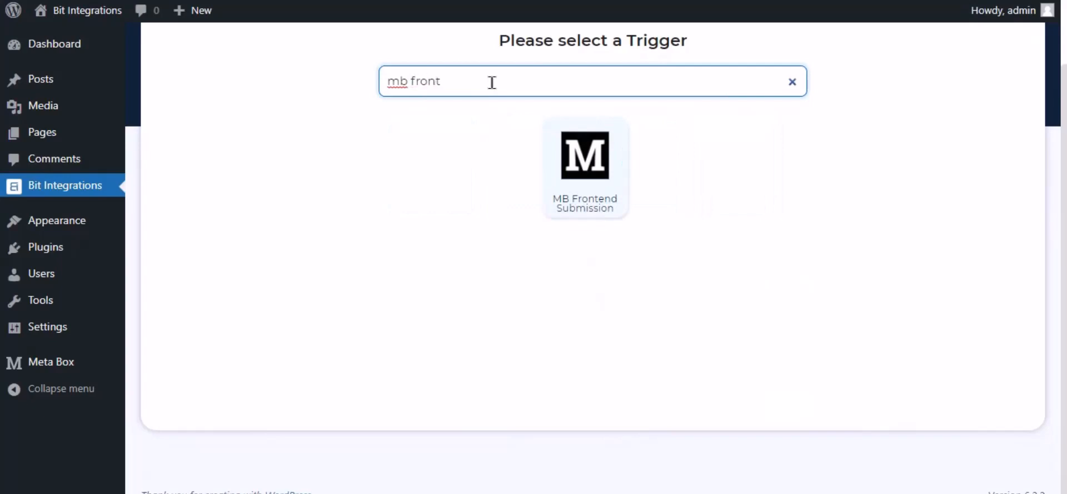
{"action": "left_click", "coordinate": [578, 188]}
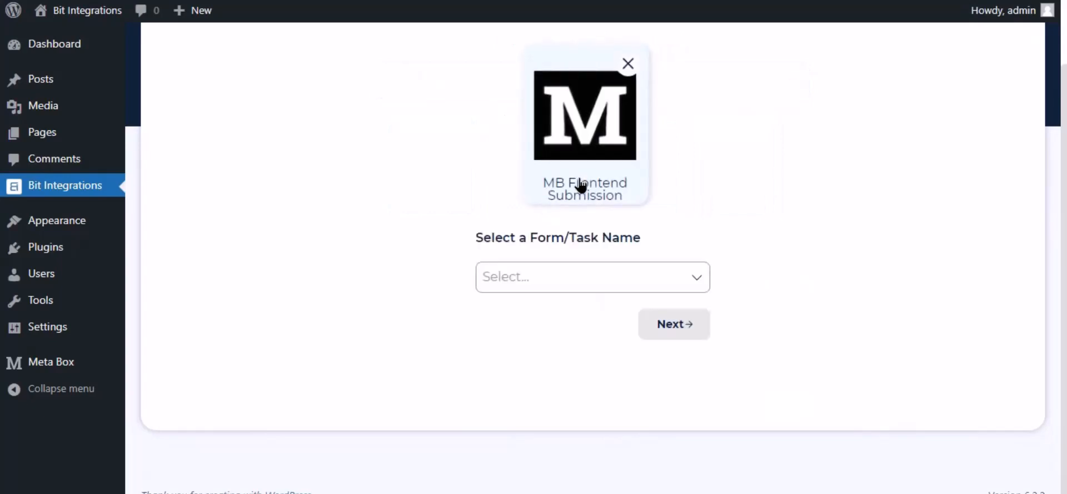
{"action": "left_click", "coordinate": [526, 280]}
{"action": "left_click", "coordinate": [540, 314]}
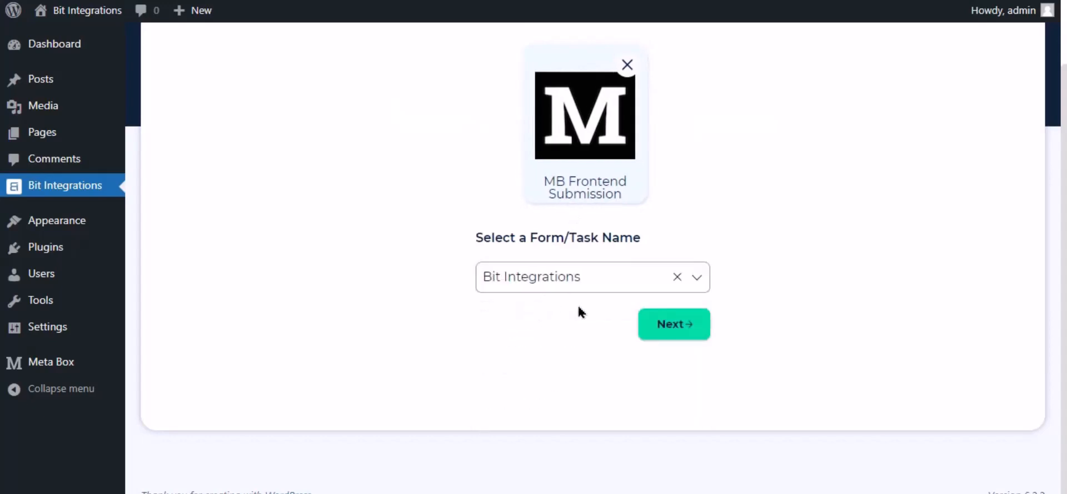
{"action": "left_click", "coordinate": [675, 326]}
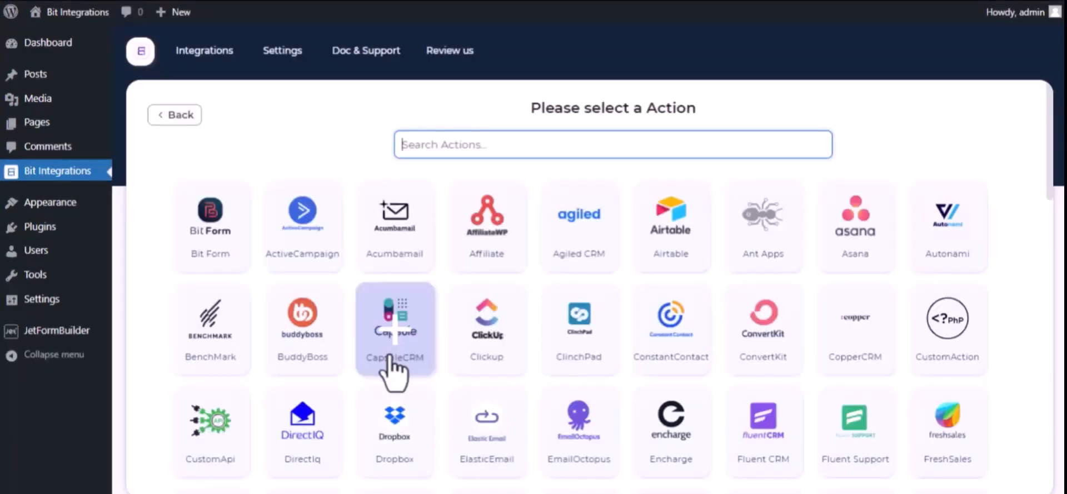
Find Trello among the available actions and select it as the integration's action
{"action": "type", "text": "trel"}
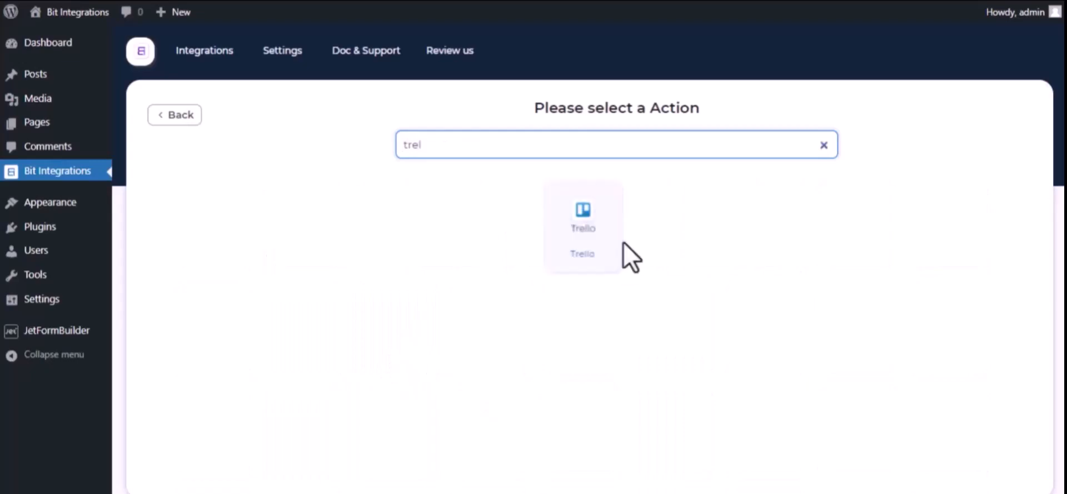
{"action": "left_click", "coordinate": [597, 244]}
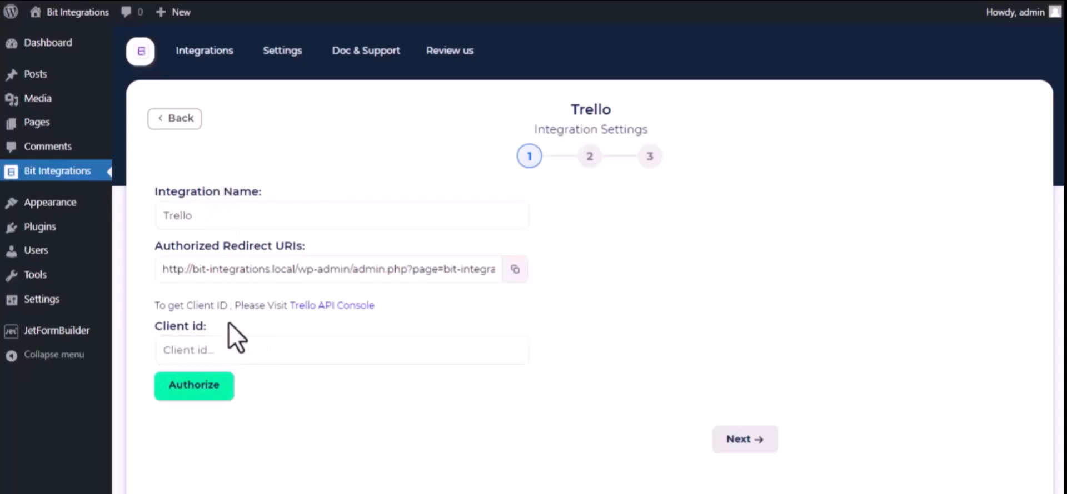
Open Trello's Power-Up Admin Portal through the Trello API Console link and accept the Trello Developer Terms
{"action": "left_click", "coordinate": [361, 307]}
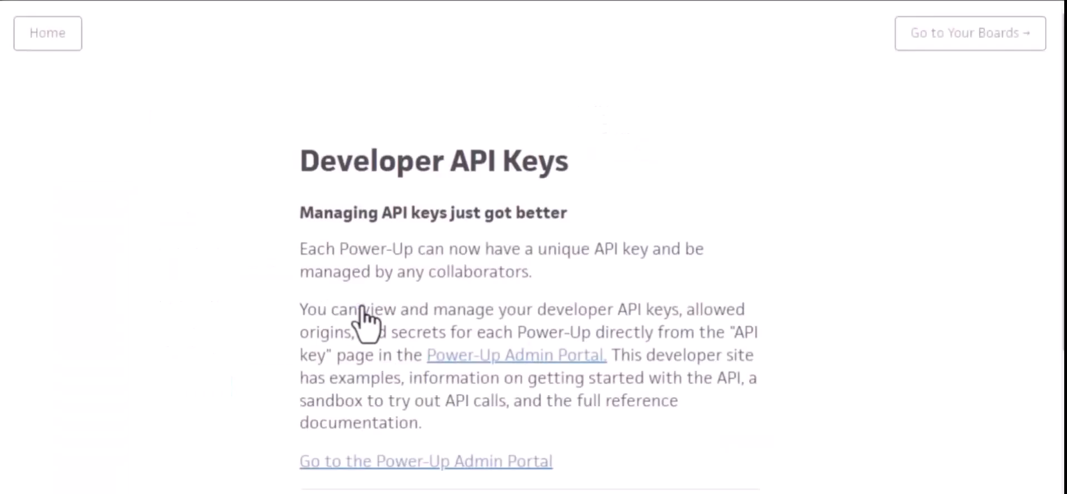
{"action": "left_click", "coordinate": [527, 359]}
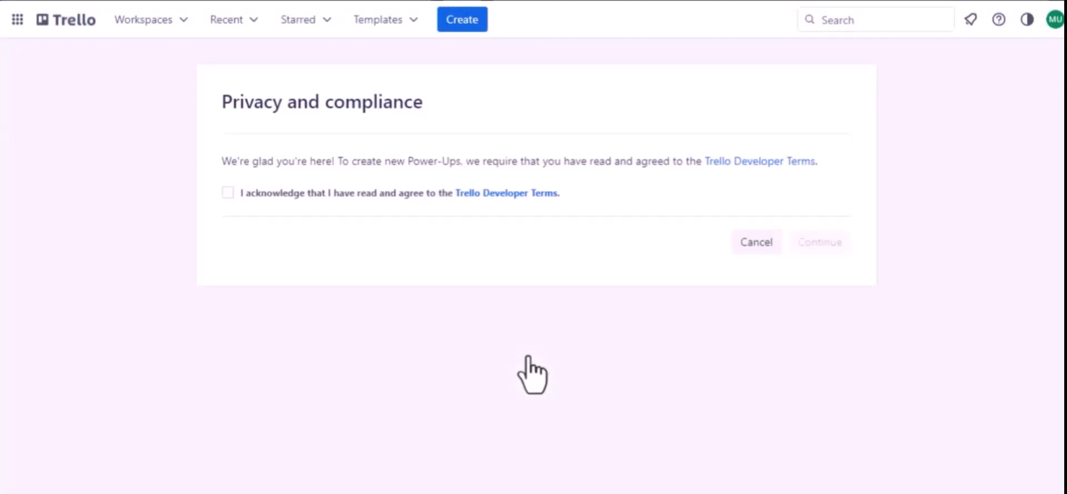
{"action": "left_click", "coordinate": [226, 193]}
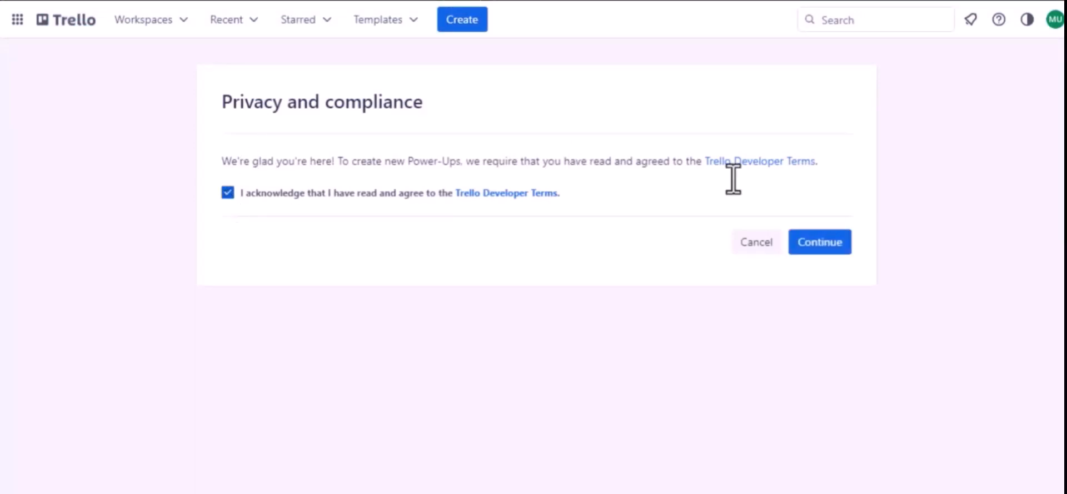
{"action": "left_click", "coordinate": [799, 243]}
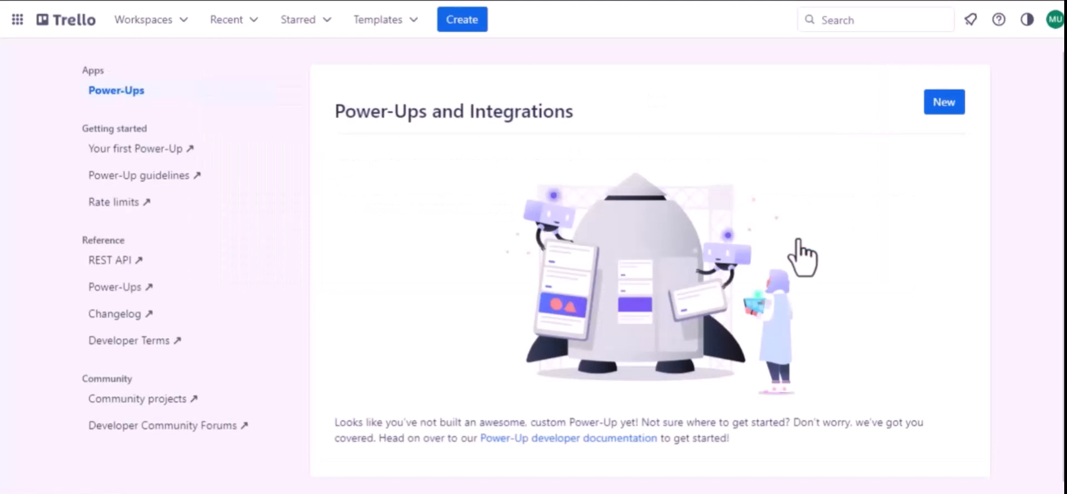
Start a new Power-Up named "Jet Form Builder" and assign it to Trello Workspace
{"action": "left_click", "coordinate": [944, 109]}
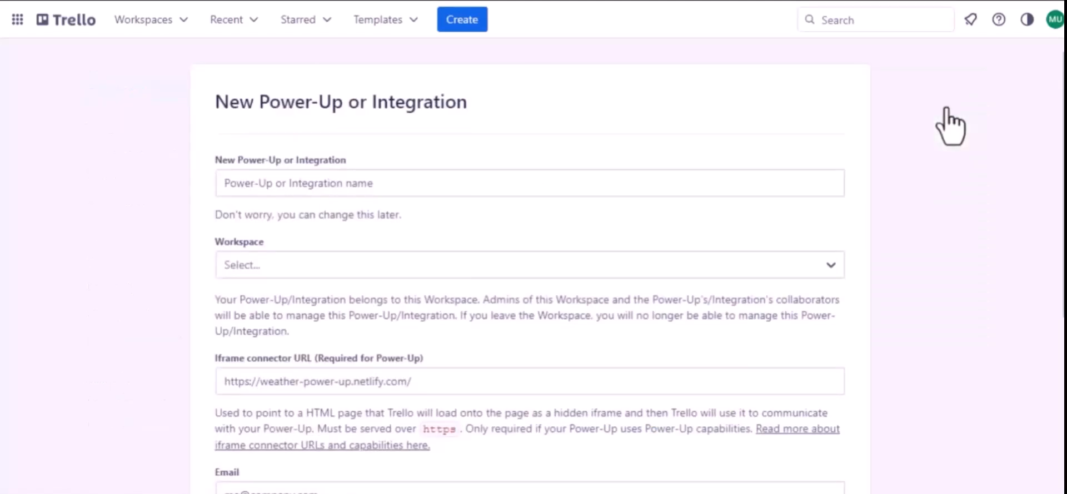
{"action": "left_click", "coordinate": [334, 184]}
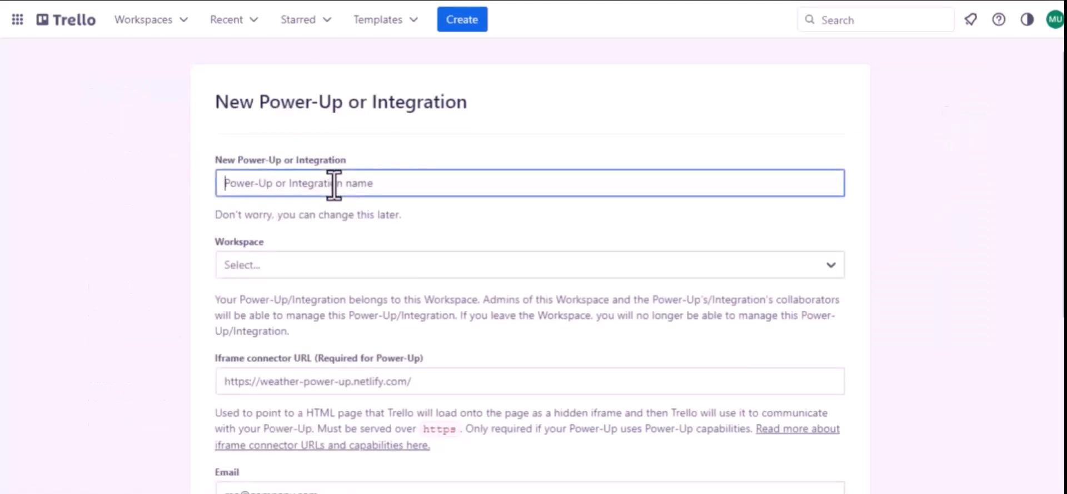
{"action": "type", "text": "Jet Form"}
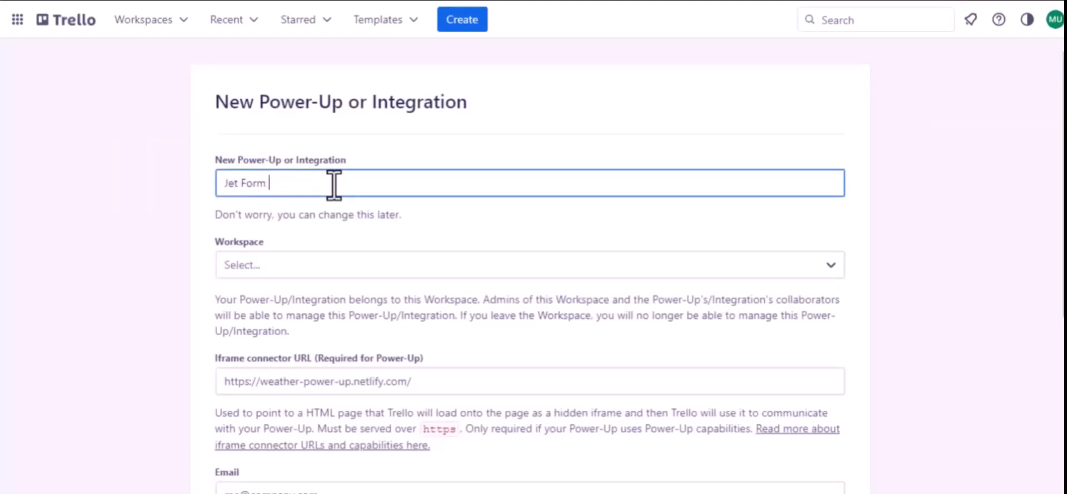
{"action": "type", "text": " Buider"}
{"action": "left_click", "coordinate": [283, 184]}
{"action": "type", "text": "l"}
{"action": "left_click", "coordinate": [302, 265]}
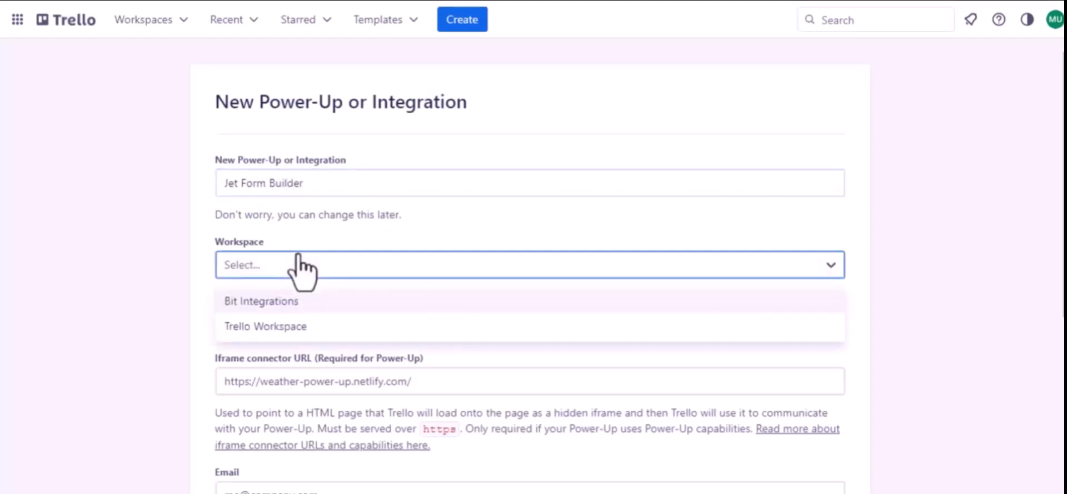
{"action": "left_click", "coordinate": [275, 326]}
Fill in the company's support e-mail as both the Power-Up's email and its support contact
{"action": "scroll", "coordinate": [273, 327], "scroll_direction": "down", "scroll_amount": 2}
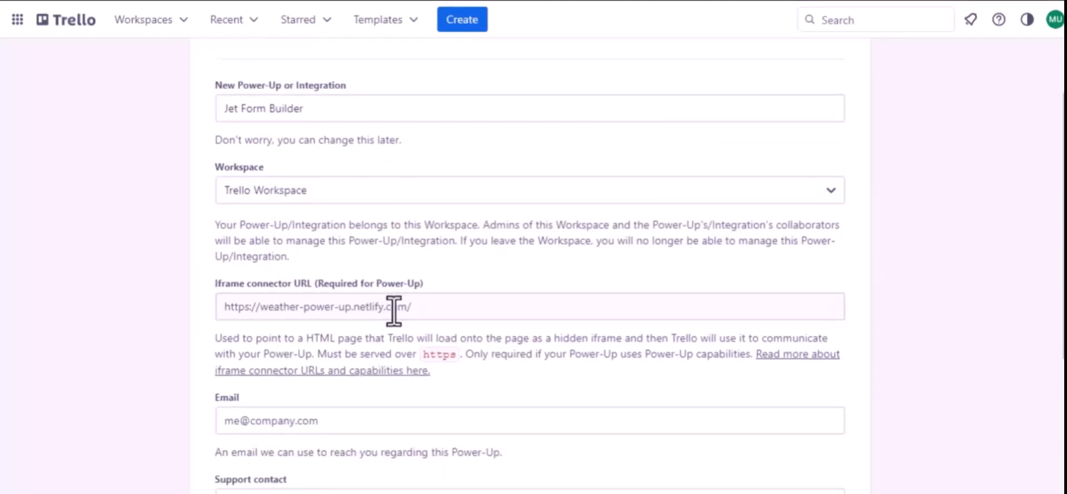
{"action": "scroll", "coordinate": [393, 311], "scroll_direction": "down", "scroll_amount": 3}
{"action": "left_click", "coordinate": [298, 296]}
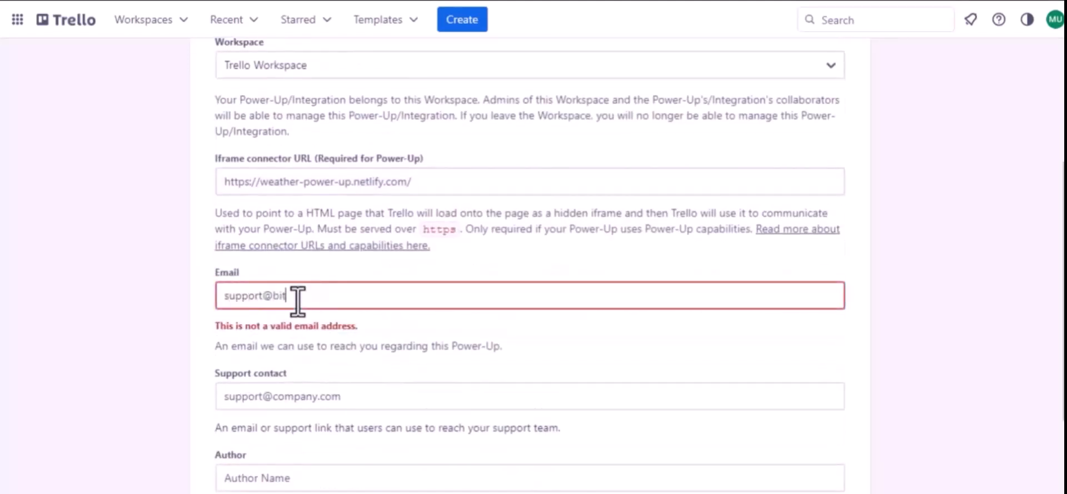
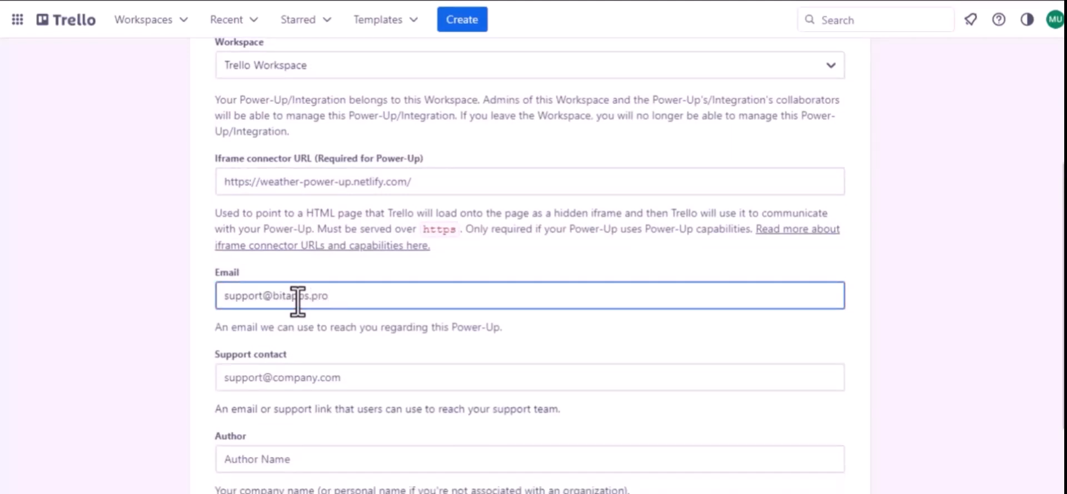
{"action": "key", "text": "ctrl+a"}
{"action": "key", "text": "ctrl+c"}
{"action": "left_click", "coordinate": [294, 377]}
{"action": "key", "text": "ctrl+v"}
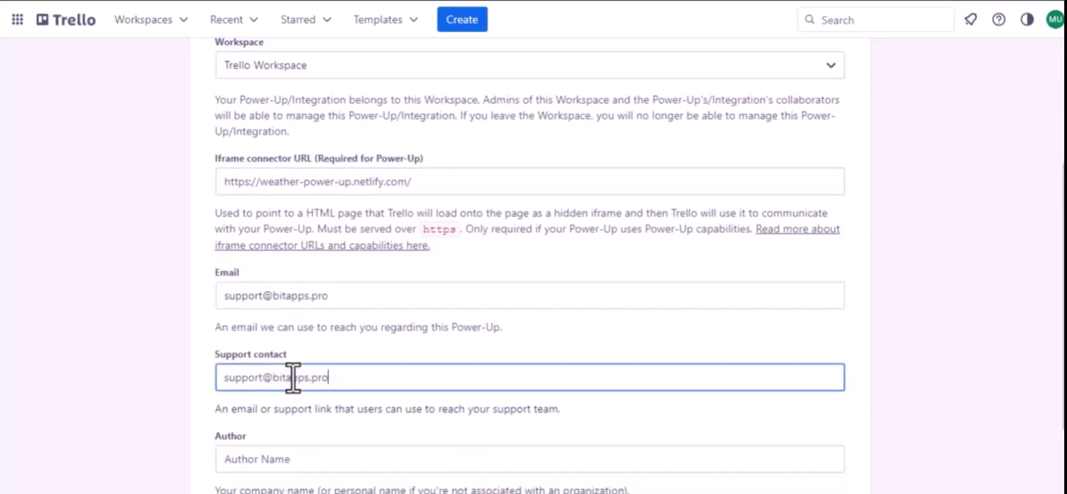
Enter "Bit Apps" as the author and create the Power-Up
{"action": "scroll", "coordinate": [293, 378], "scroll_direction": "down", "scroll_amount": 3}
{"action": "left_click", "coordinate": [241, 340]}
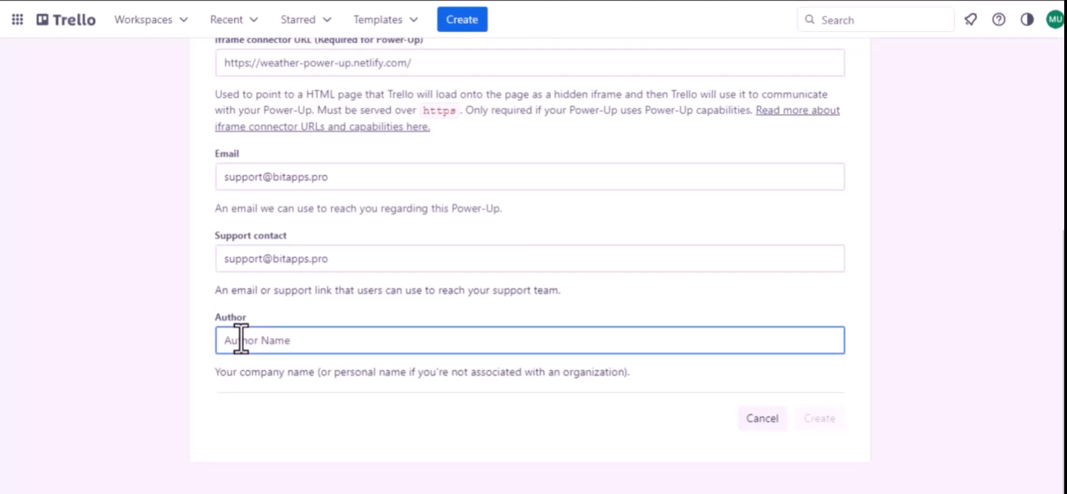
{"action": "type", "text": "Bit Apps"}
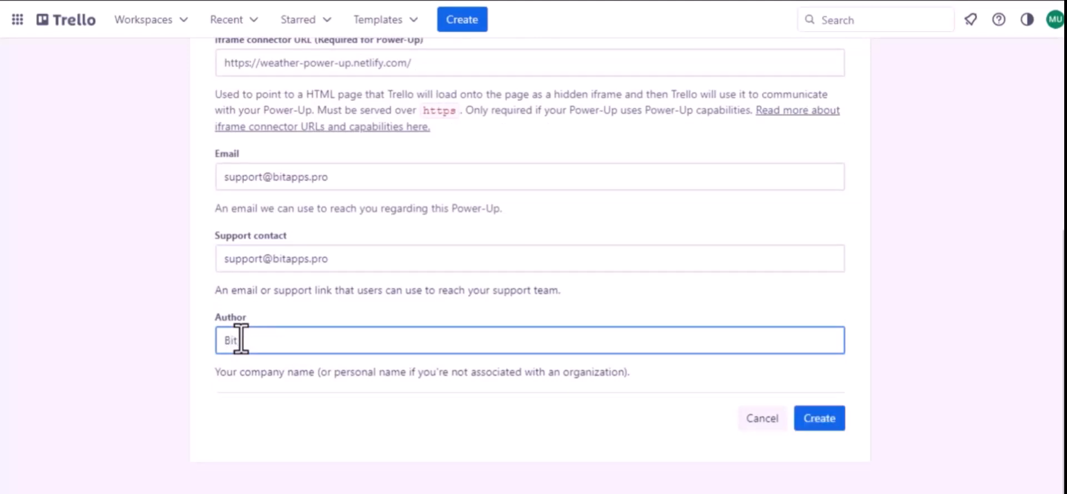
{"action": "left_click", "coordinate": [818, 421]}
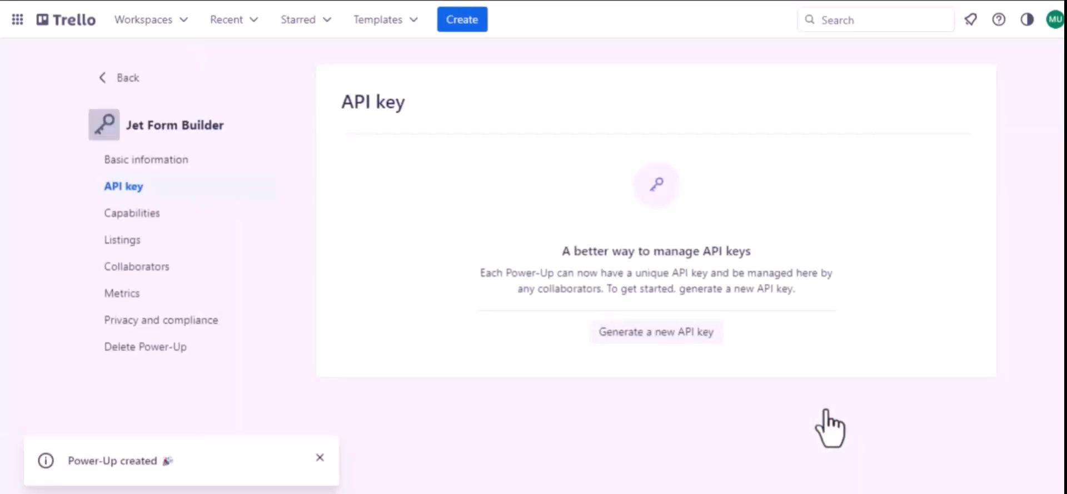
Generate a new API key for the Power-Up and add the Bit Integrations authorized redirect URI as an allowed origin
{"action": "left_click", "coordinate": [646, 333]}
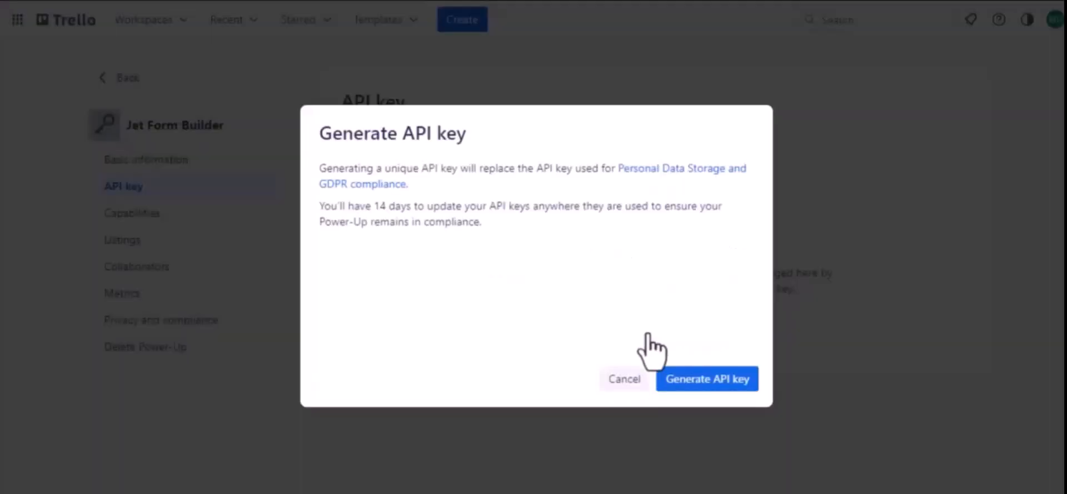
{"action": "left_click", "coordinate": [707, 382]}
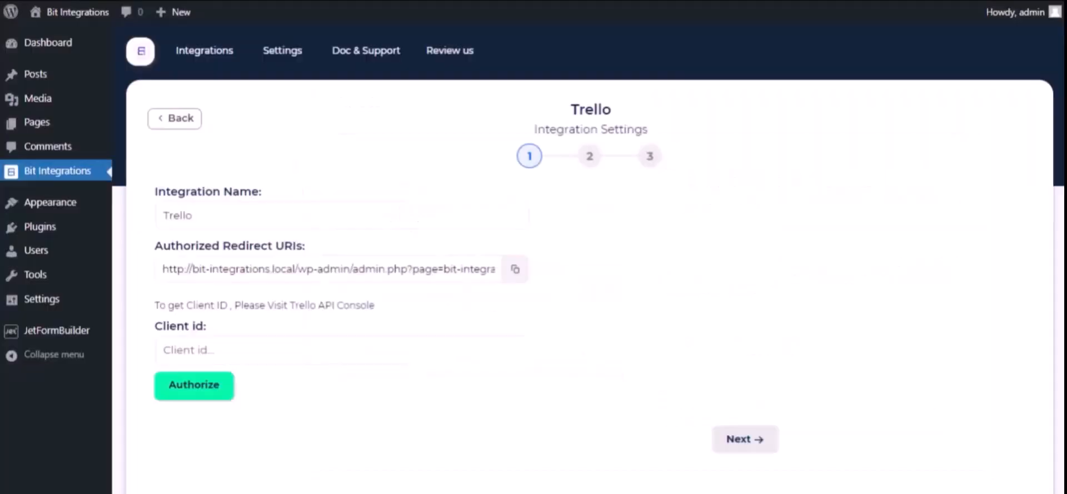
{"action": "left_click", "coordinate": [515, 270]}
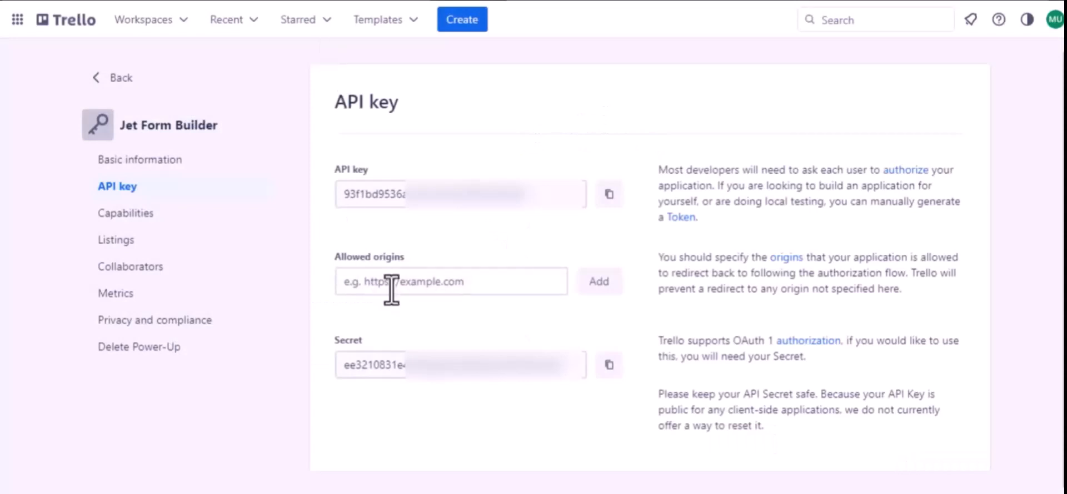
{"action": "left_click", "coordinate": [393, 283]}
{"action": "key", "text": "ctrl+v"}
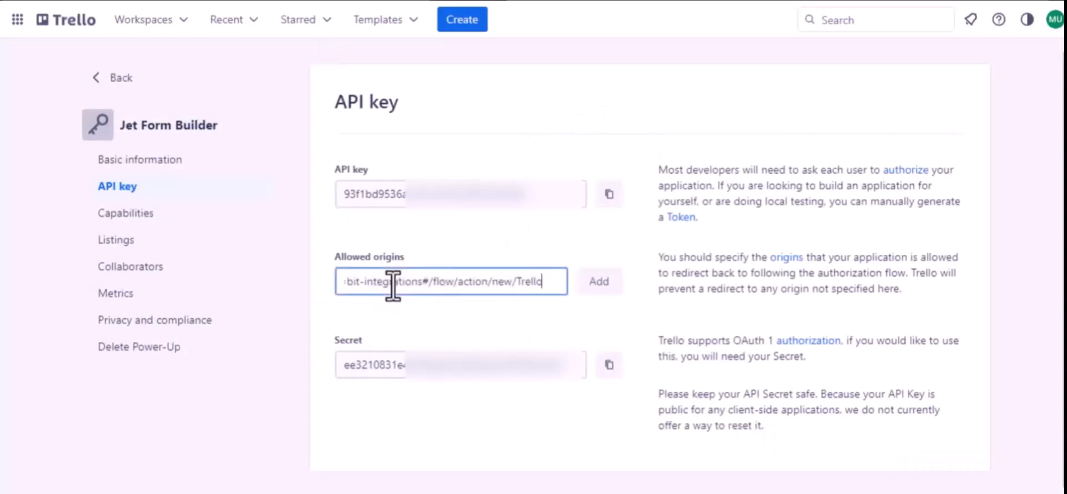
{"action": "left_click", "coordinate": [597, 292]}
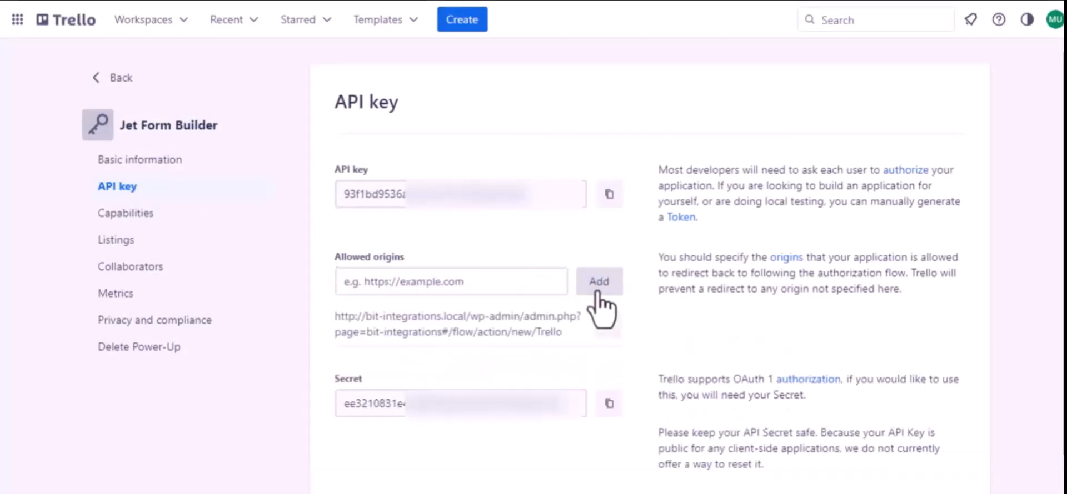
Paste the Trello API key into the integration's Client id in Bit Integrations and authorize Jet Form Builder's access to the Trello account
{"action": "left_click", "coordinate": [609, 194]}
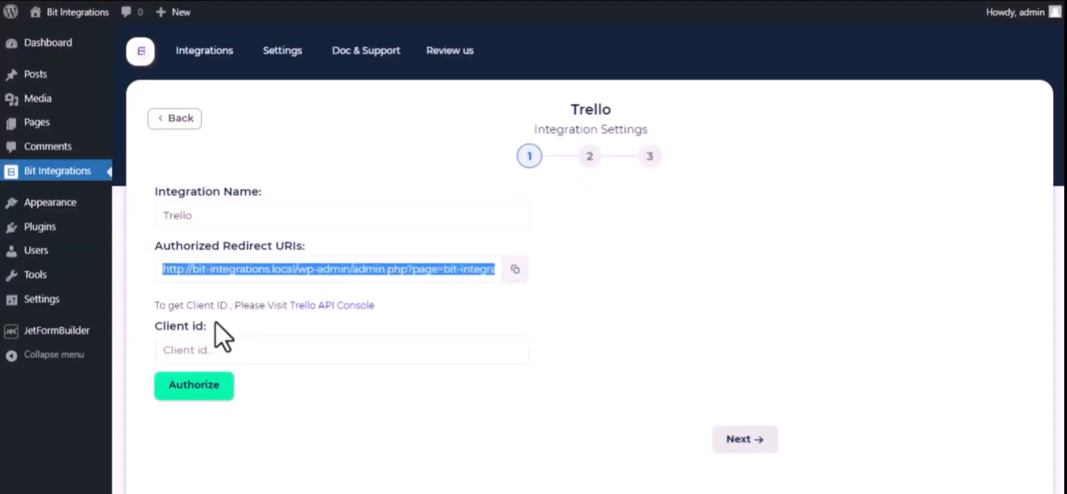
{"action": "left_click", "coordinate": [224, 348]}
{"action": "key", "text": "ctrl+v"}
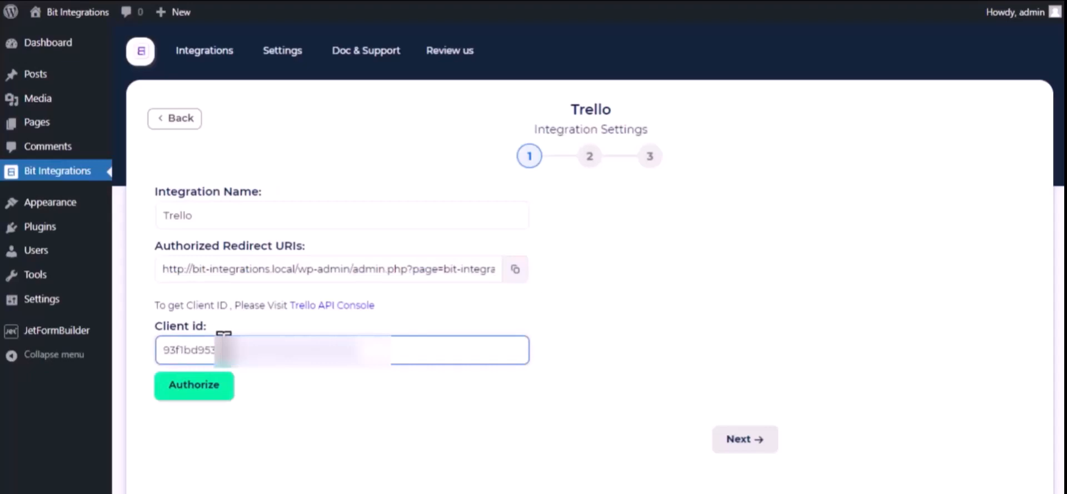
{"action": "left_click", "coordinate": [206, 389]}
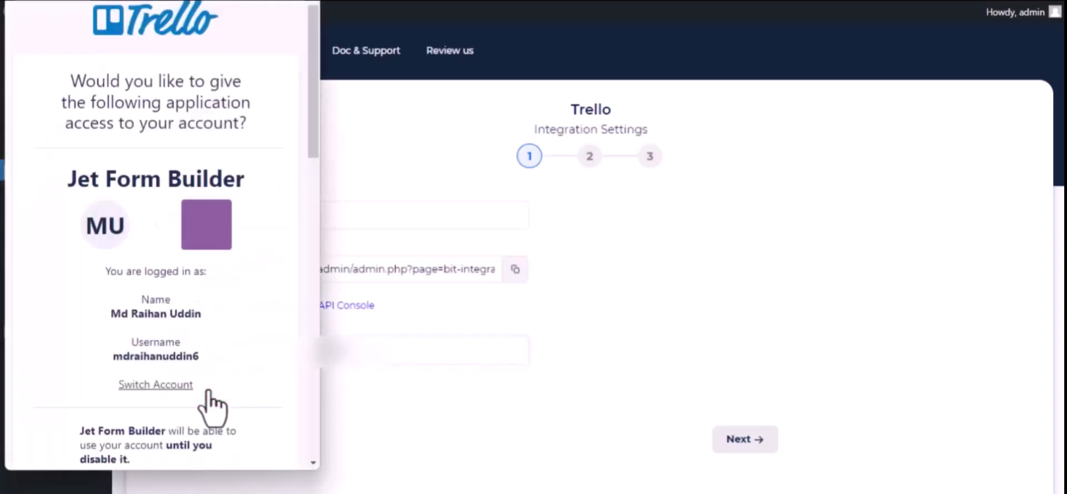
{"action": "scroll", "coordinate": [213, 409], "scroll_direction": "down", "scroll_amount": 15}
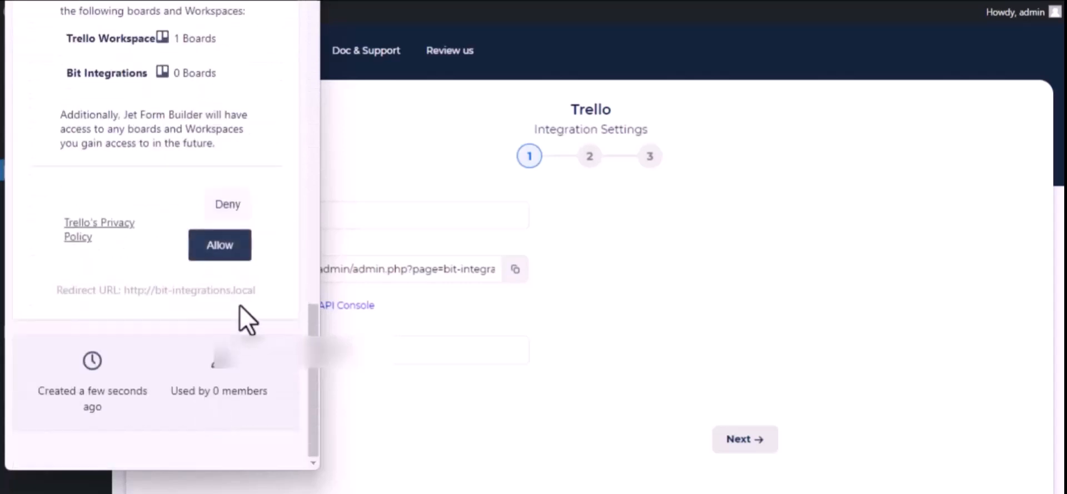
{"action": "left_click", "coordinate": [210, 251]}
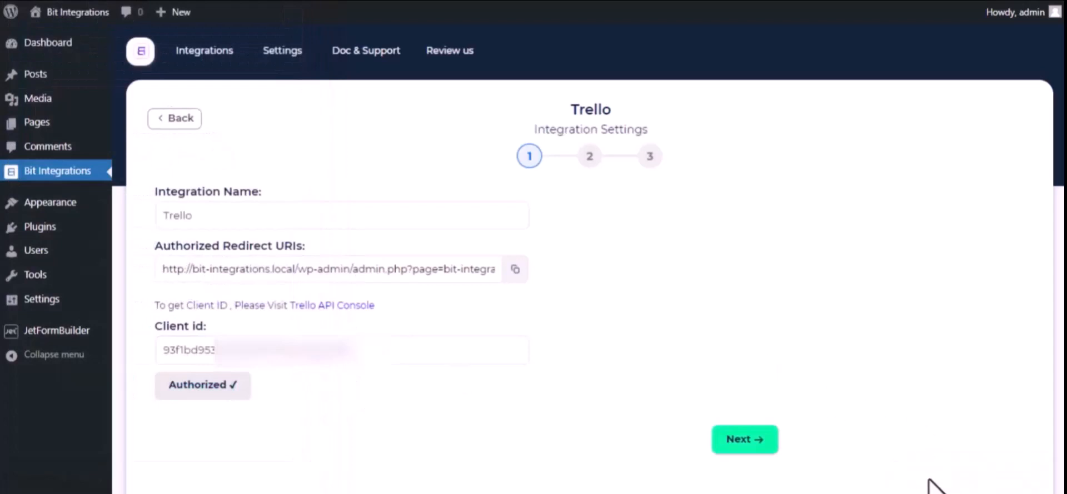
Continue to the second stage of the Trello integration settings and select the Bit Integrations board
{"action": "scroll", "coordinate": [382, 358], "scroll_direction": "down", "scroll_amount": 2}
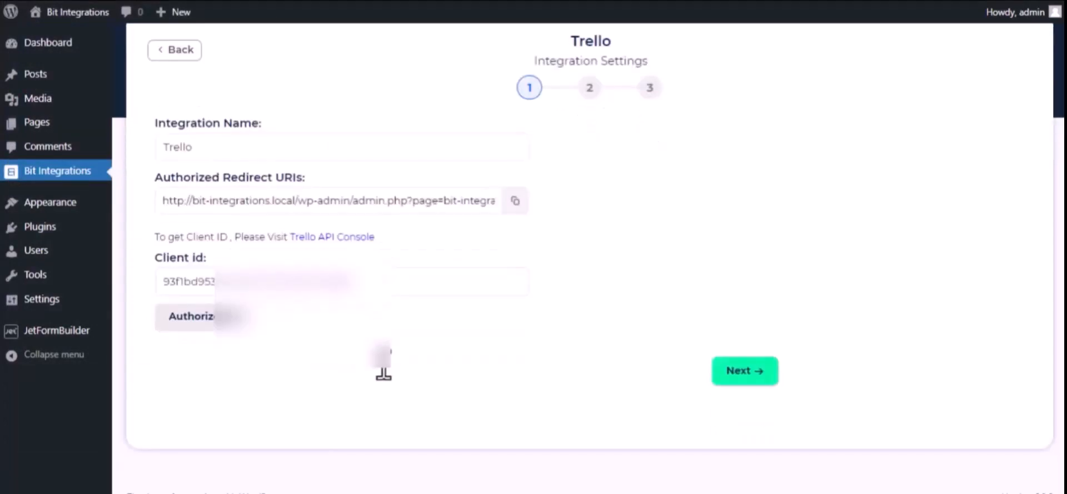
{"action": "left_click", "coordinate": [748, 370]}
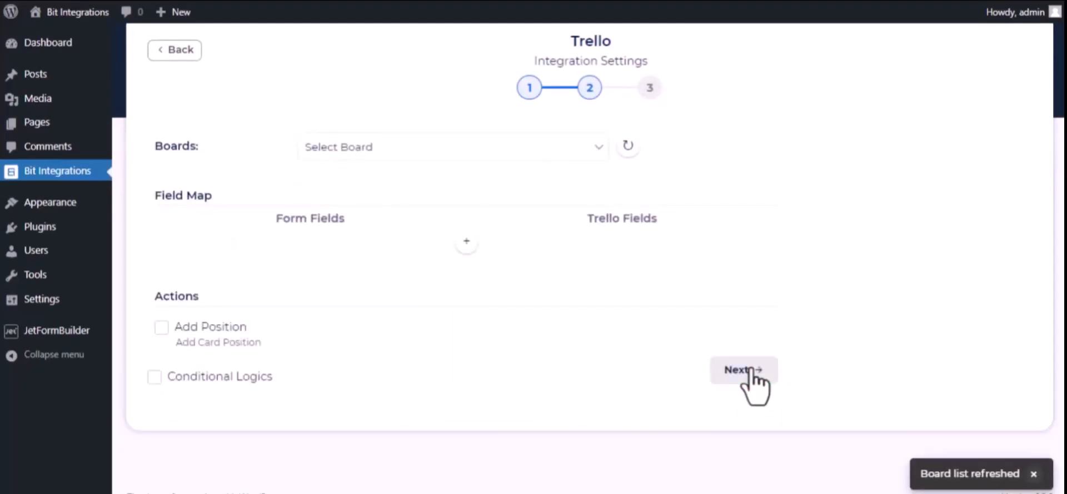
{"action": "left_click", "coordinate": [394, 145]}
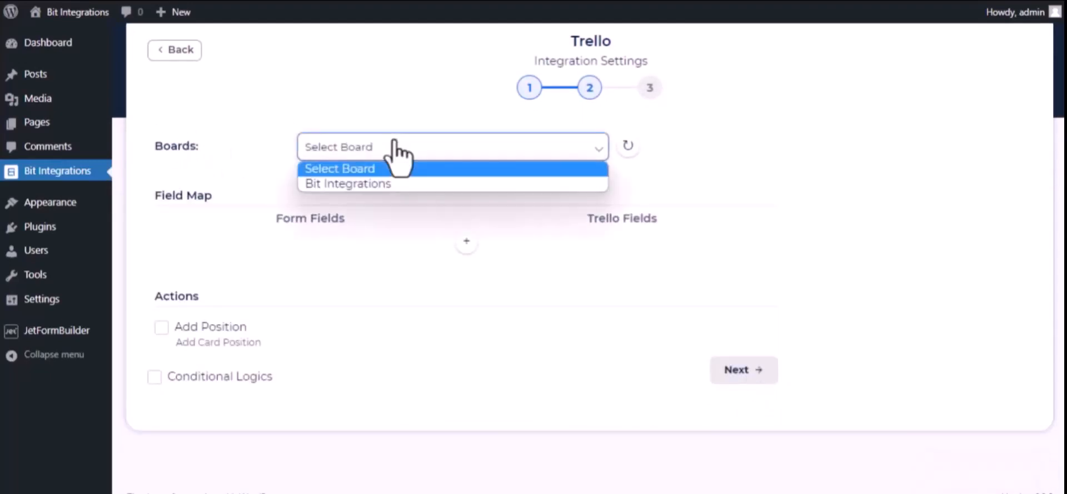
{"action": "left_click", "coordinate": [393, 183]}
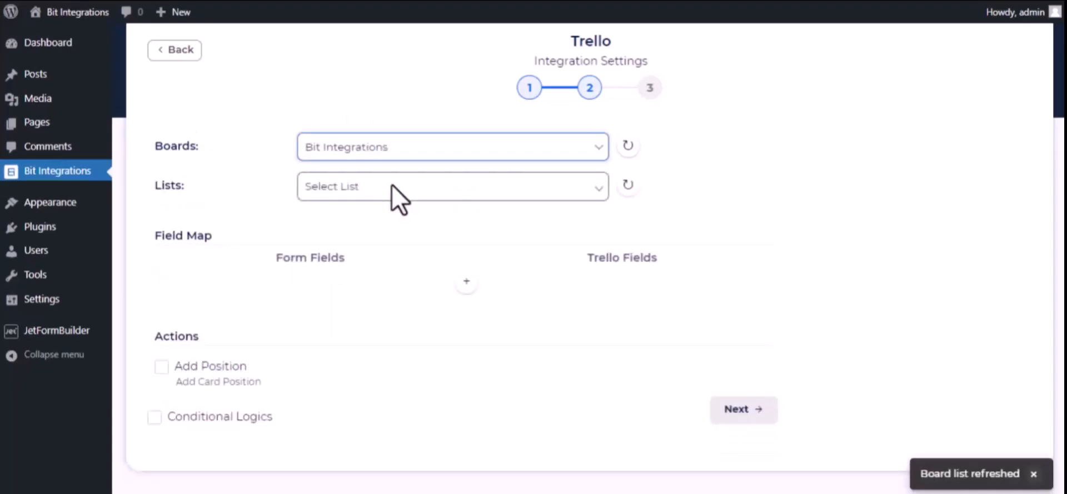
Select the To Do list and map the "Bit Integrations-name" form field to Trello's Name field
{"action": "left_click", "coordinate": [349, 189]}
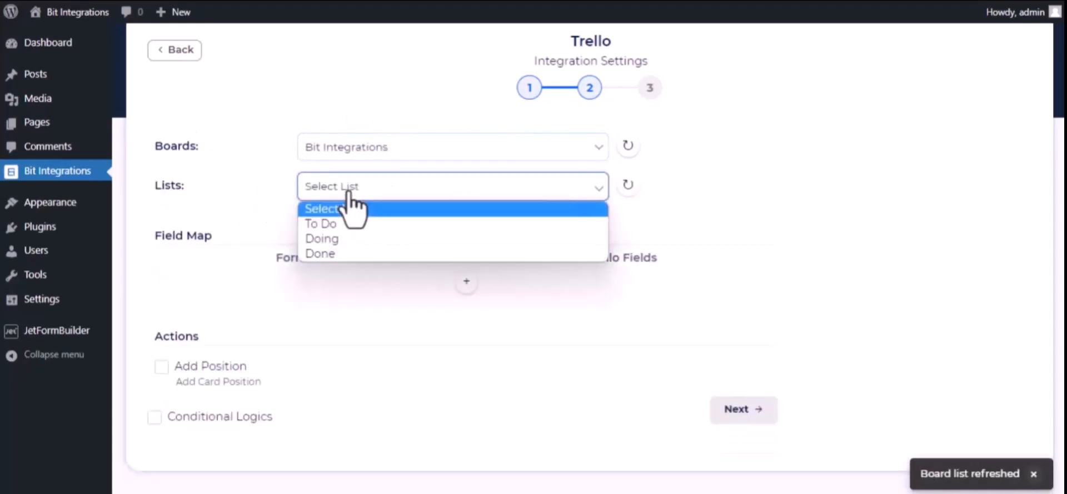
{"action": "left_click", "coordinate": [345, 225]}
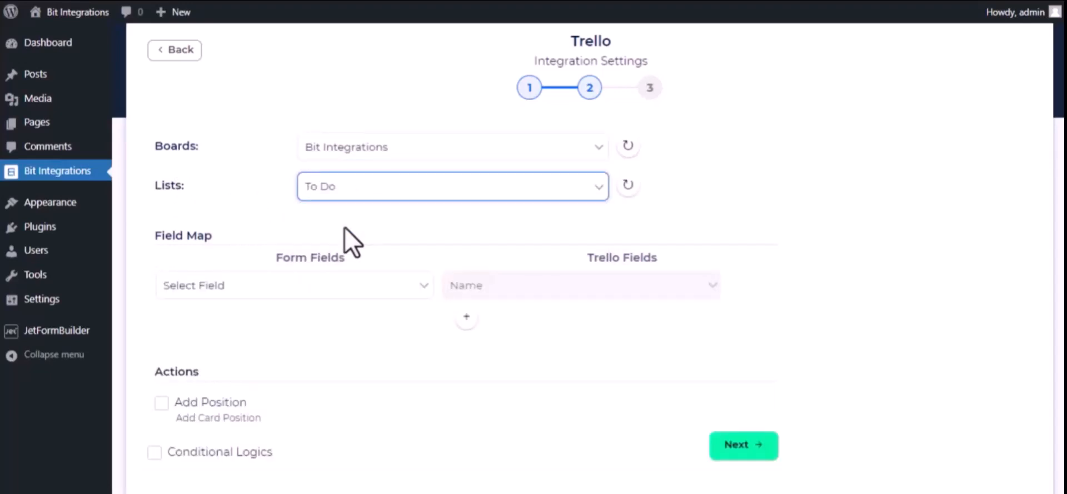
{"action": "left_click", "coordinate": [361, 292]}
{"action": "scroll", "coordinate": [366, 207], "scroll_direction": "down", "scroll_amount": 3}
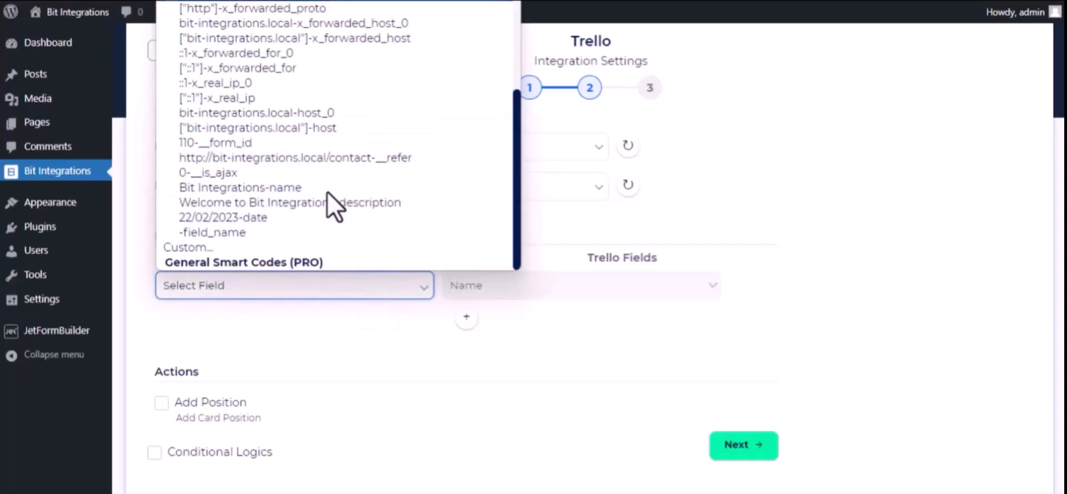
{"action": "left_click", "coordinate": [293, 188]}
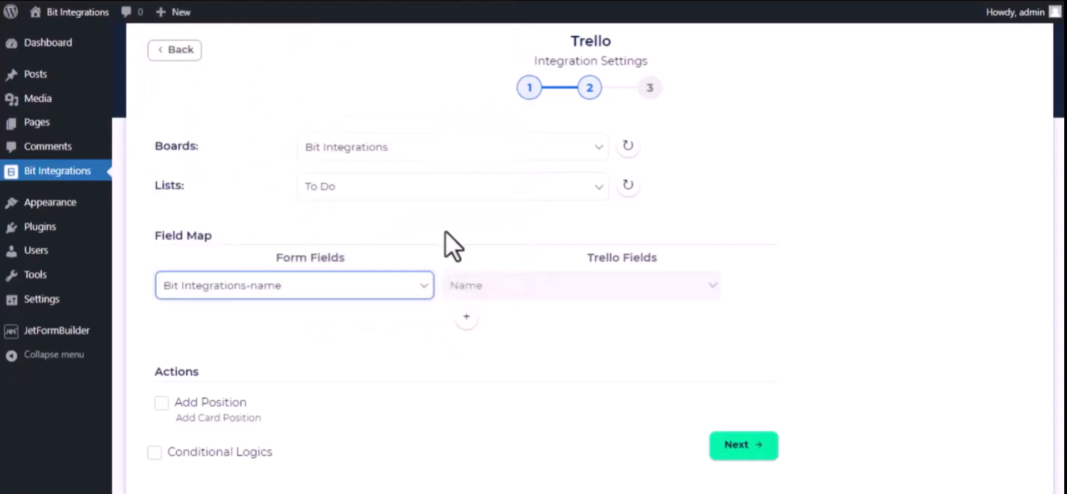
Add a field mapping from "Welcome to Bit Integrations-description" to Trello's Description field
{"action": "left_click", "coordinate": [465, 319]}
{"action": "left_click", "coordinate": [411, 321]}
{"action": "scroll", "coordinate": [365, 261], "scroll_direction": "down", "scroll_amount": 3}
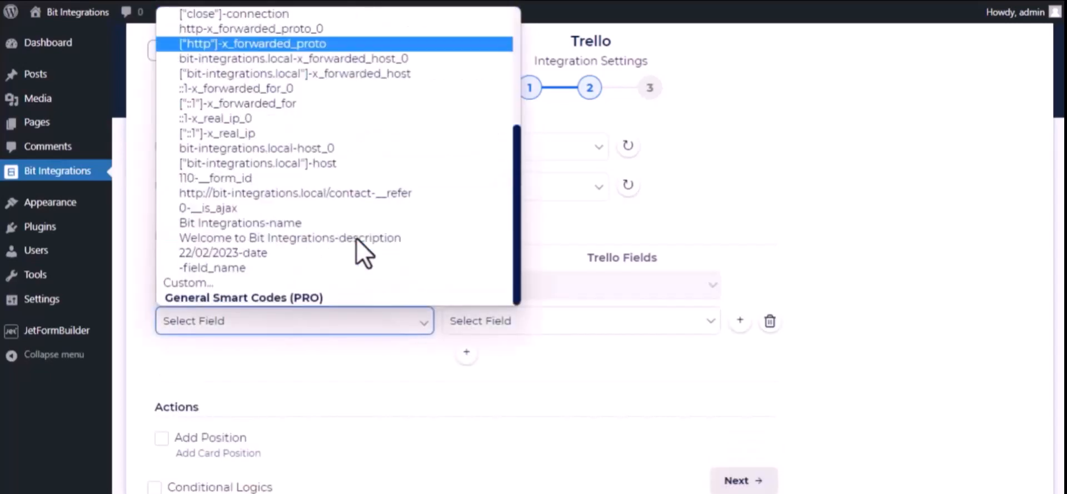
{"action": "left_click", "coordinate": [297, 242]}
{"action": "left_click", "coordinate": [581, 328]}
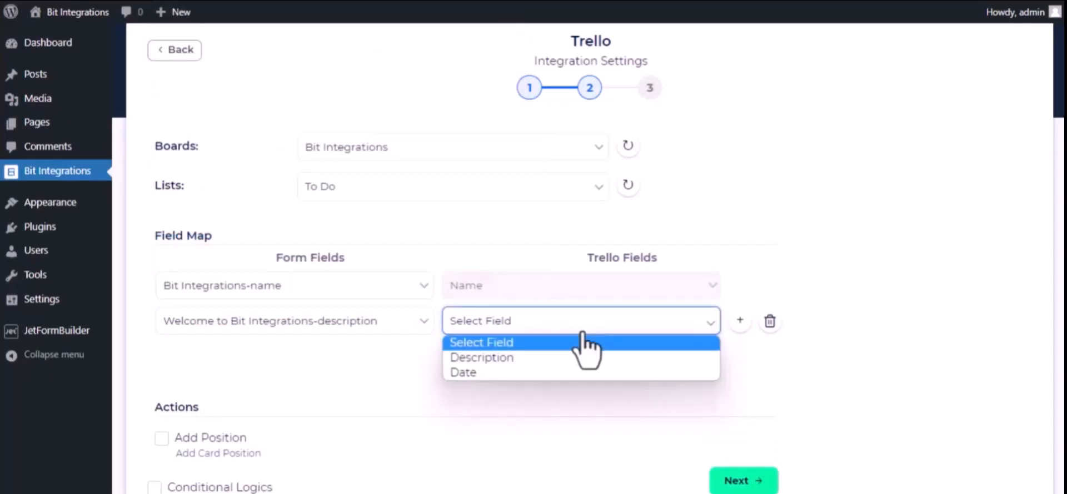
{"action": "left_click", "coordinate": [558, 358]}
Add another field mapping from "22/02/2023-date" to Trello's Date field
{"action": "left_click", "coordinate": [467, 353]}
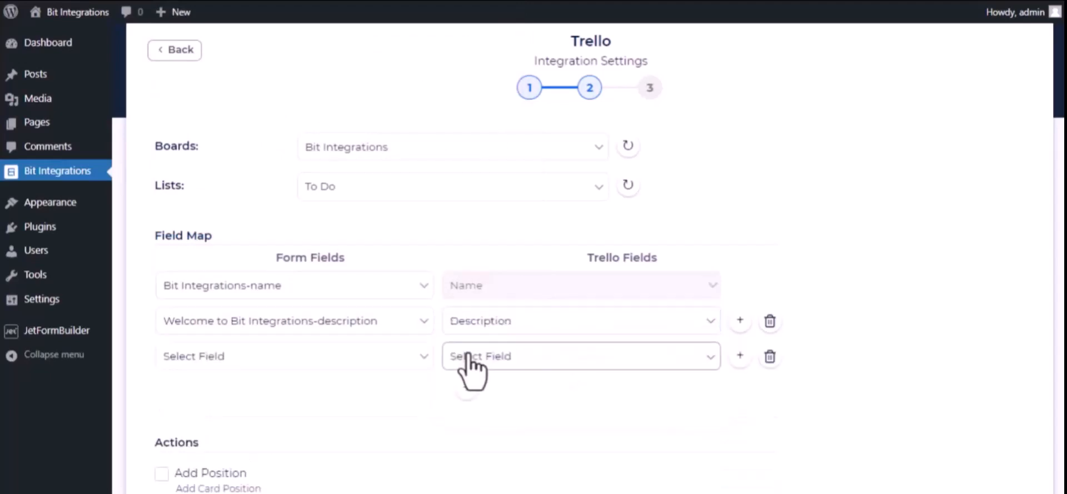
{"action": "left_click", "coordinate": [361, 369]}
{"action": "scroll", "coordinate": [376, 317], "scroll_direction": "down", "scroll_amount": 3}
{"action": "left_click", "coordinate": [366, 300]}
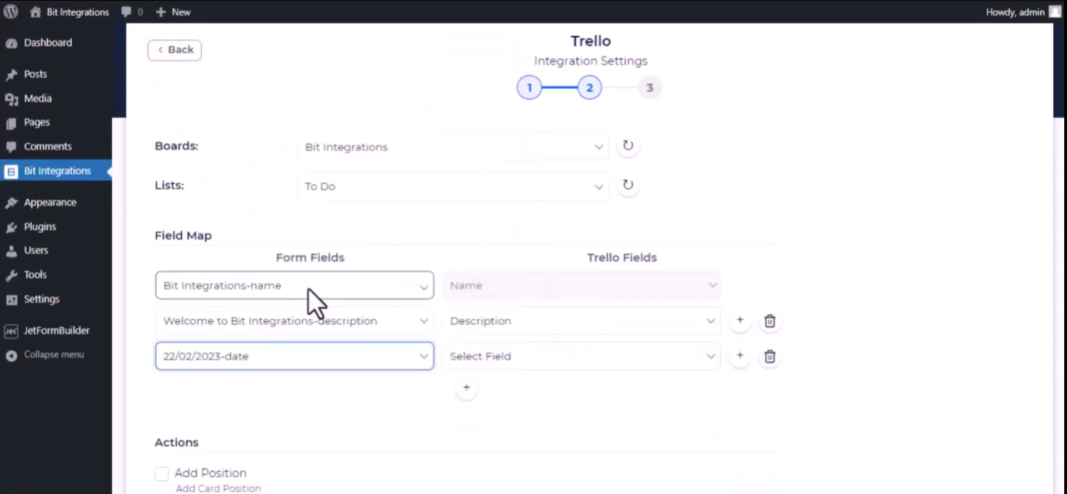
{"action": "left_click", "coordinate": [522, 356]}
{"action": "left_click", "coordinate": [493, 409]}
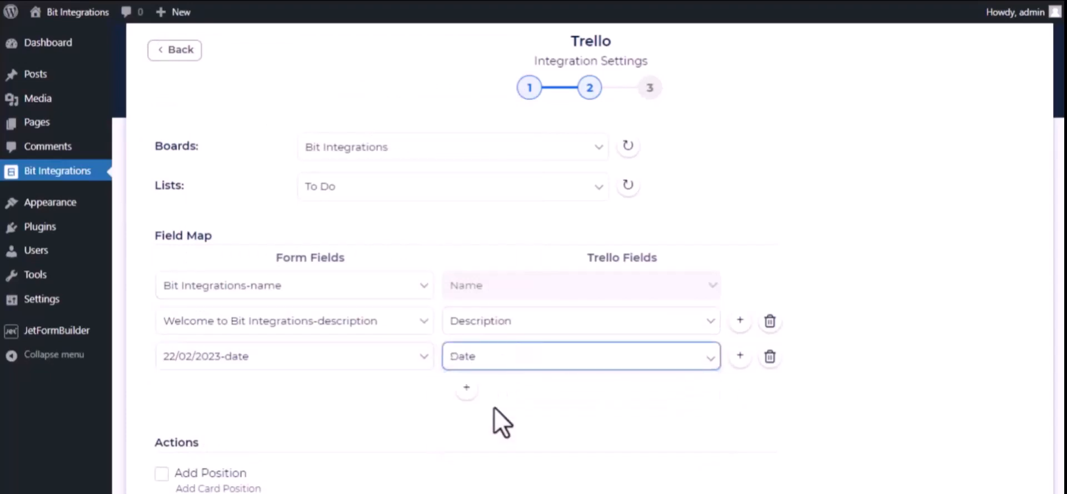
Continue to the final stage of the Trello integration settings, then finish and save the integration
{"action": "scroll", "coordinate": [326, 448], "scroll_direction": "down", "scroll_amount": 3}
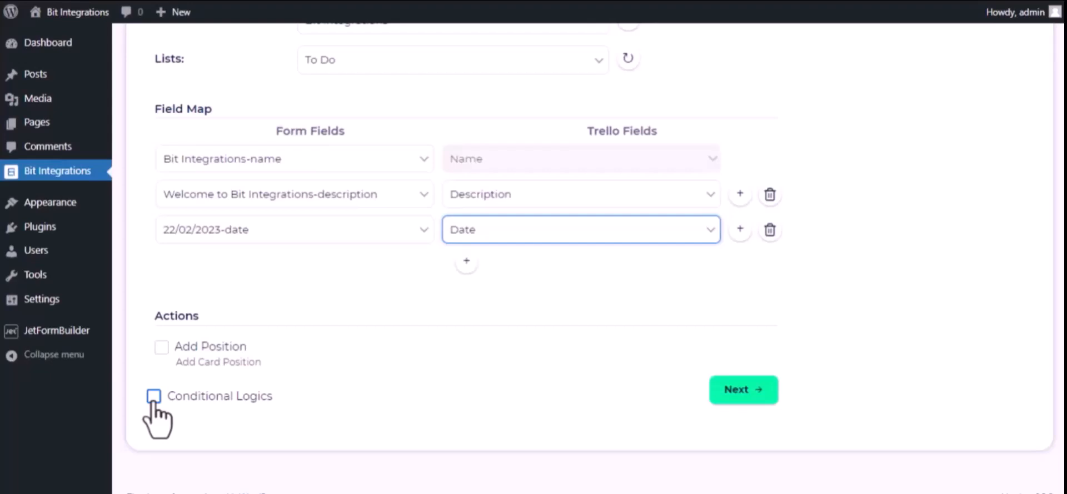
{"action": "left_click", "coordinate": [758, 385]}
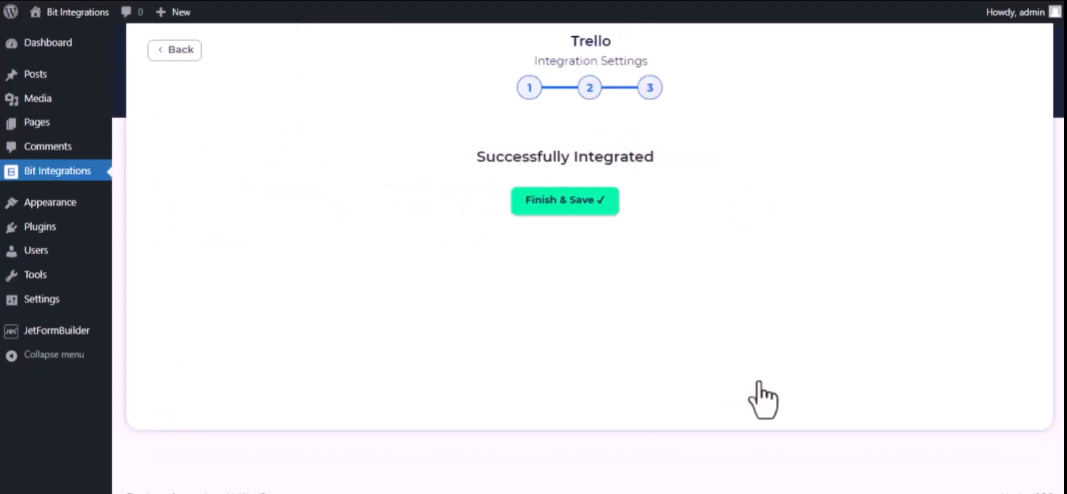
{"action": "left_click", "coordinate": [589, 201]}
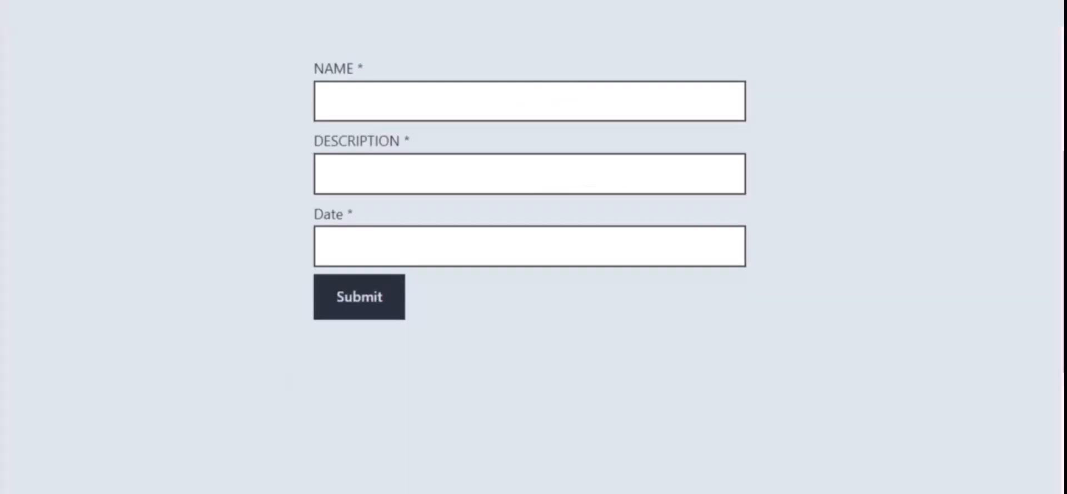
Submit the website form with the name "Bit Integrations", the description "Welcome to Bit Integrations Plugin" and the date 09/22/2023
{"action": "left_click", "coordinate": [399, 105]}
{"action": "type", "text": "Bit"}
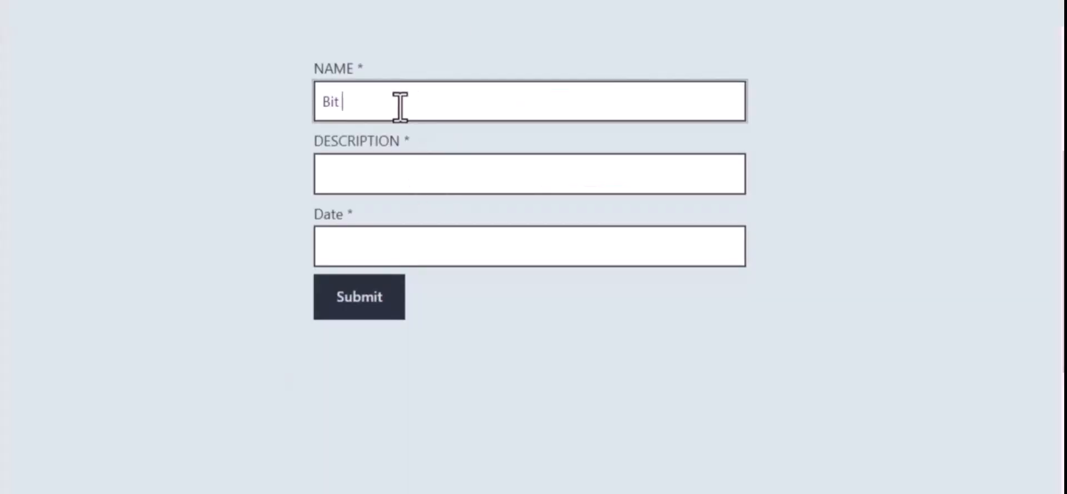
{"action": "type", "text": " Integrations"}
{"action": "left_click", "coordinate": [414, 167]}
{"action": "type", "text": "Welcome to Bi"}
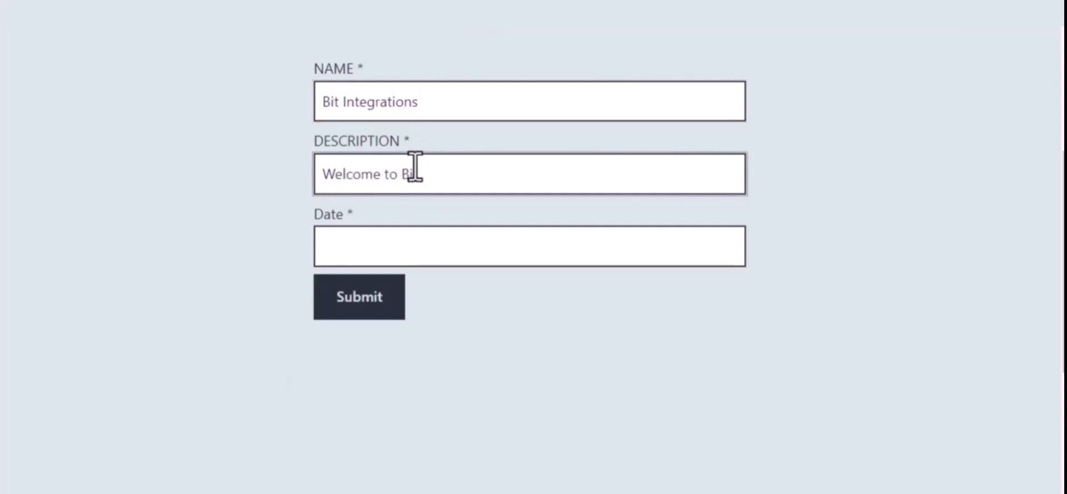
{"action": "type", "text": "t Integrations "}
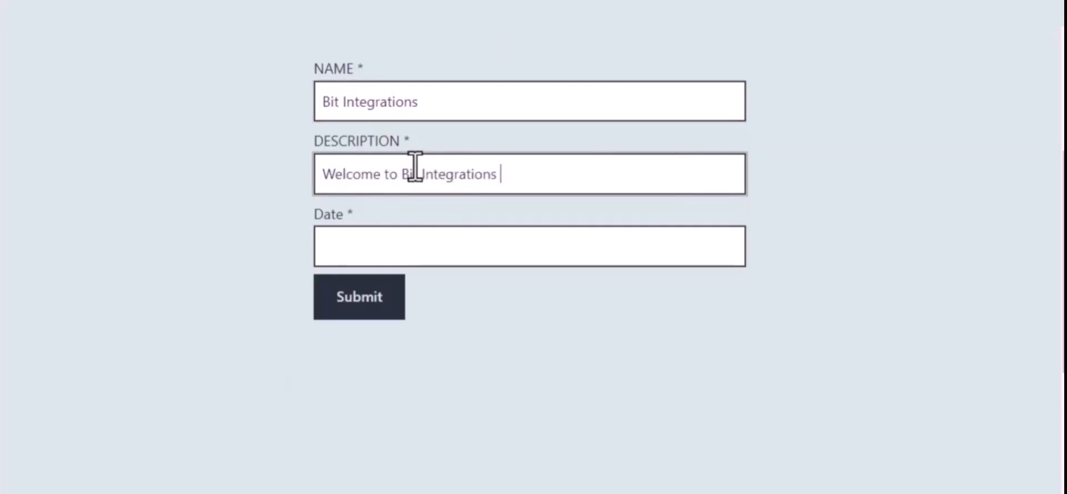
{"action": "type", "text": "Plugin"}
{"action": "left_click", "coordinate": [436, 244]}
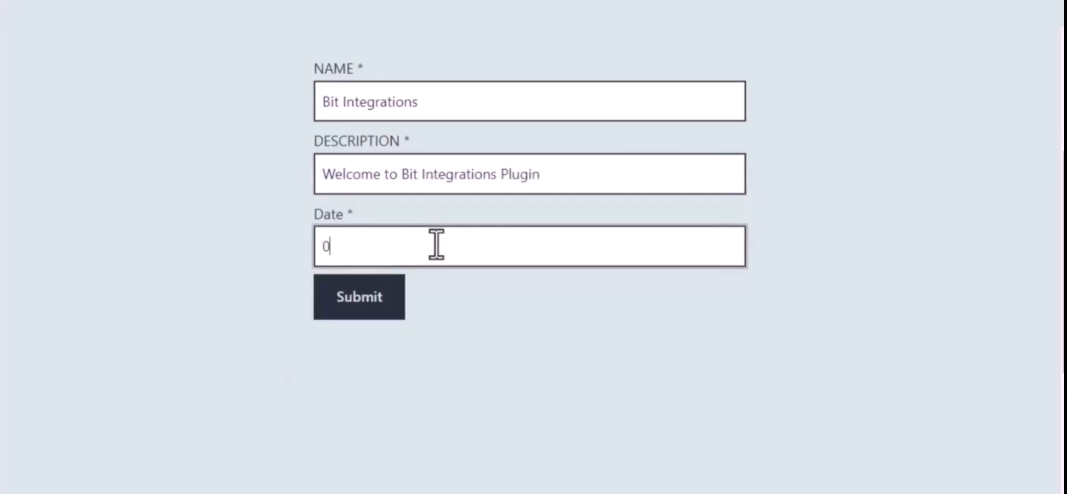
{"action": "type", "text": "09/22/2022"}
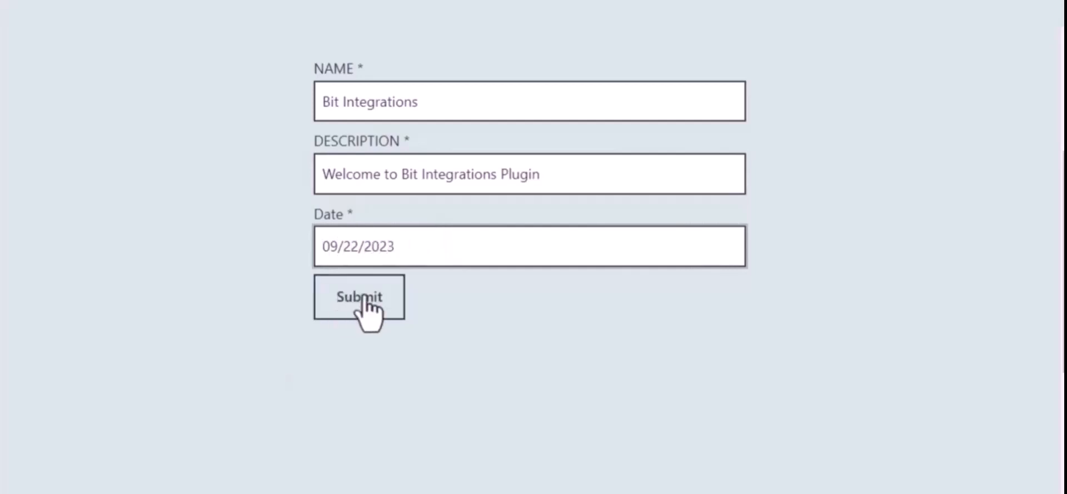
{"action": "left_click", "coordinate": [364, 298]}
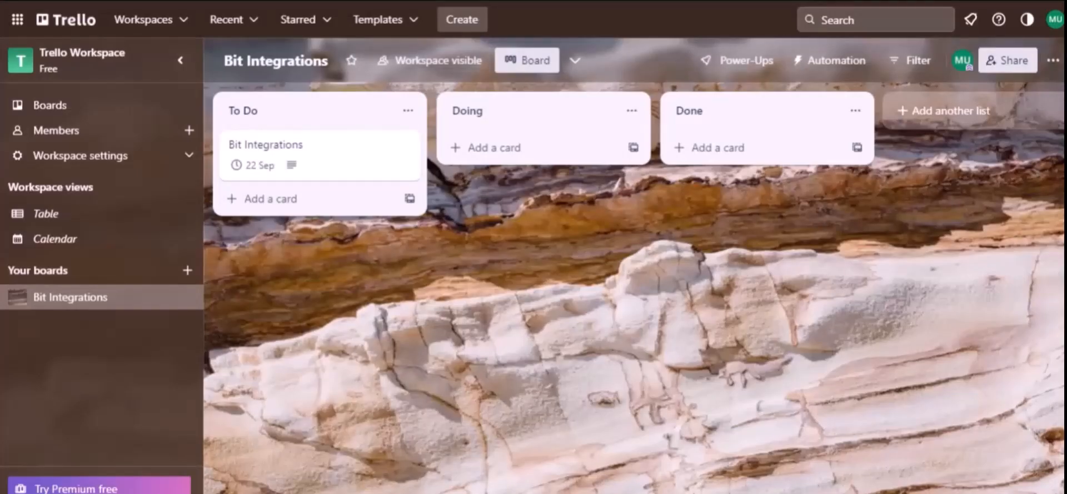
Open the Bit Integrations card in the To Do list on the Trello board to check its details
{"action": "left_click", "coordinate": [273, 118]}
{"action": "left_click", "coordinate": [283, 143]}
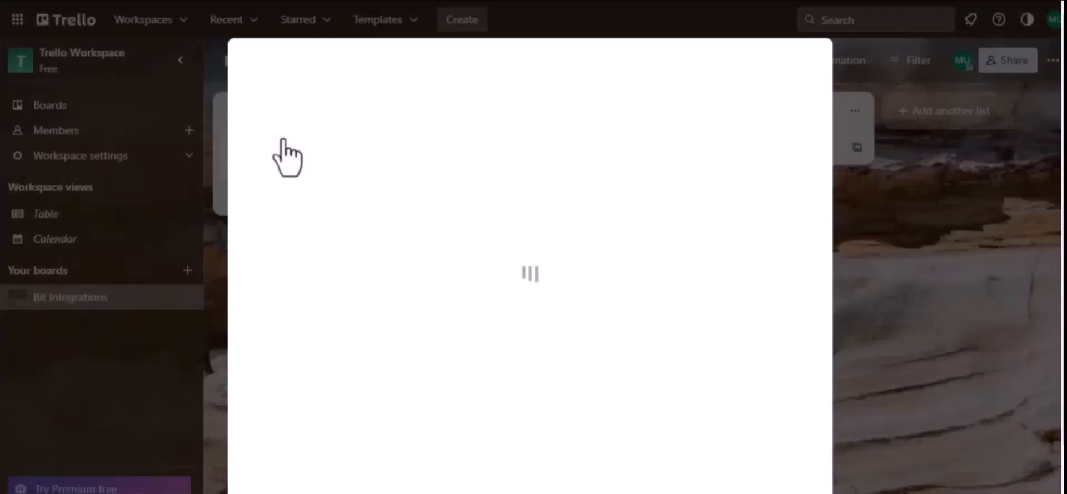